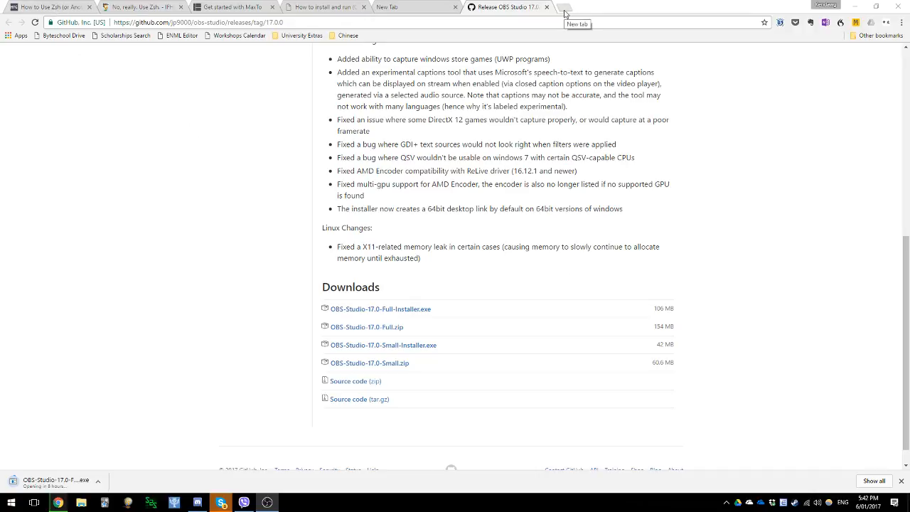
- Try to open the router's page at 10.1.1.1 in a new browser tab, and stop it from loading
click(564, 8)
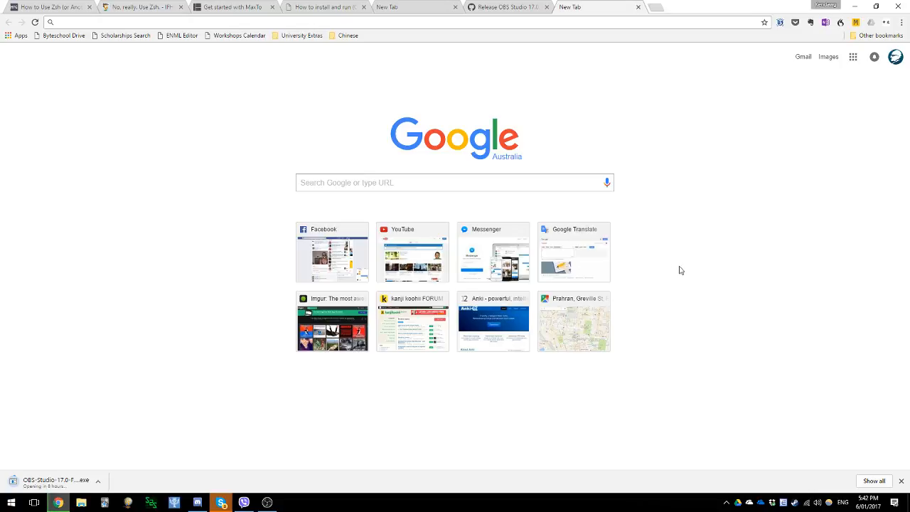
text(10)
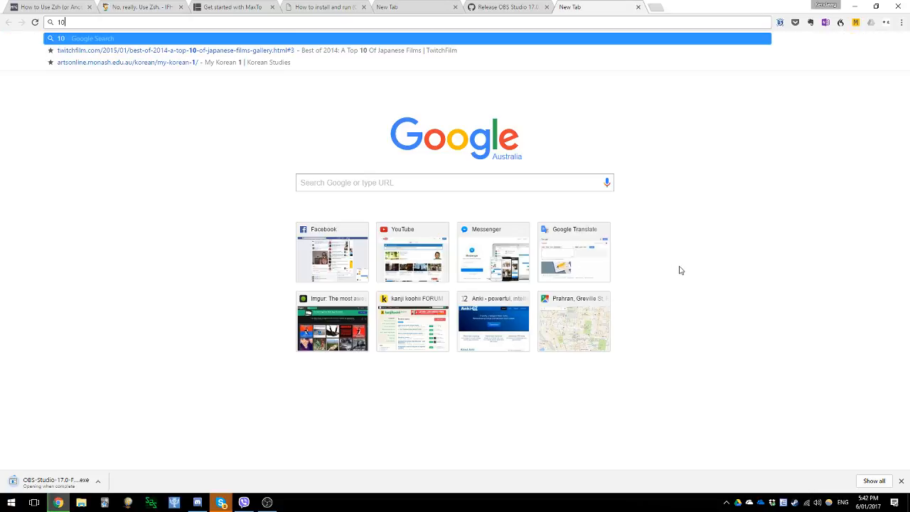
text(.1.)
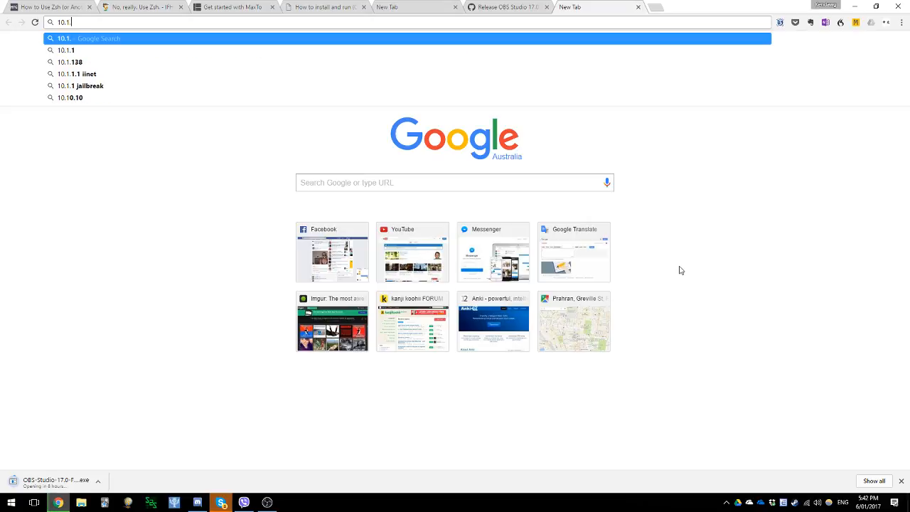
text(1.1)
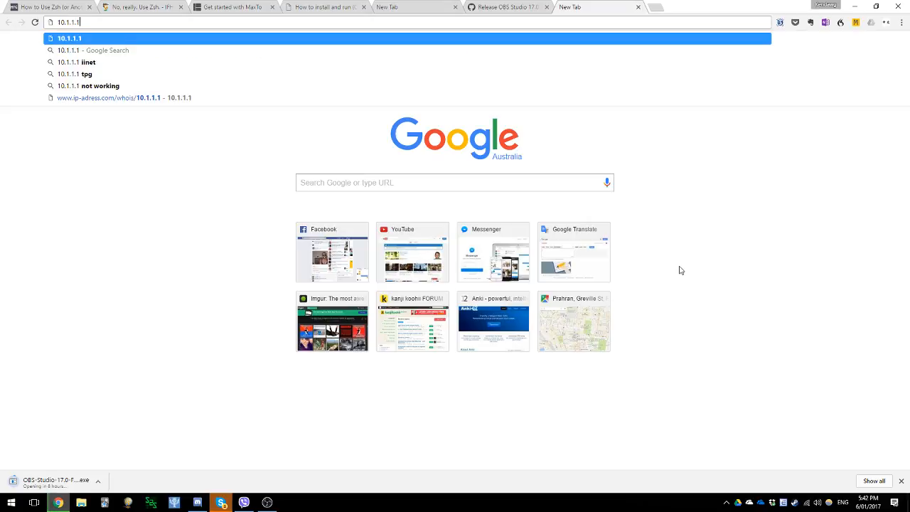
key(Return)
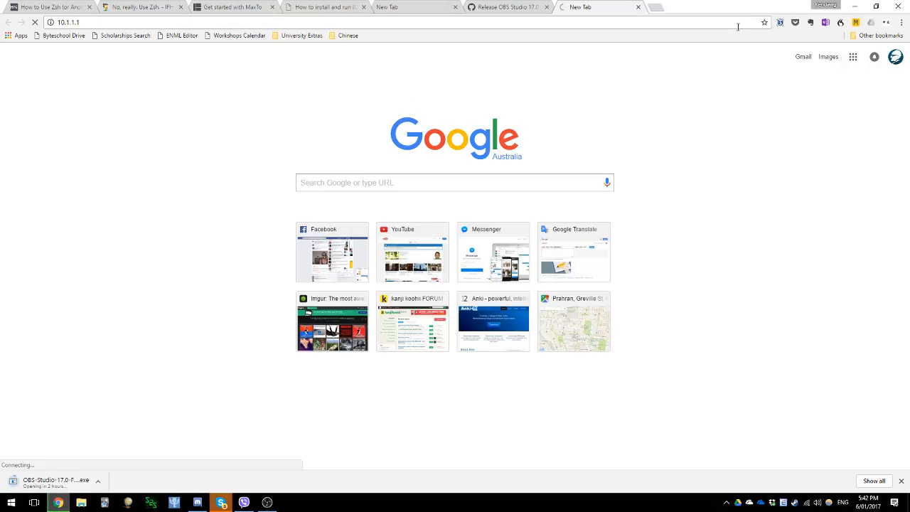
click(34, 23)
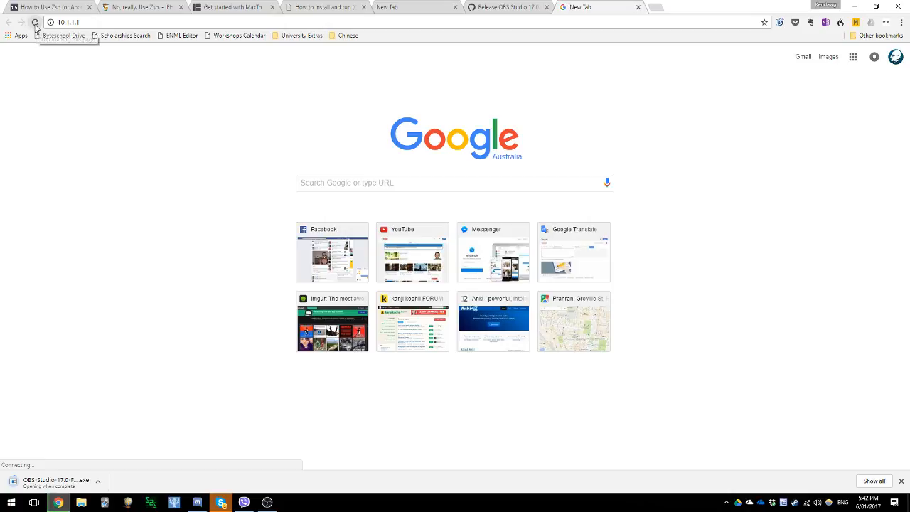
- Try to open the router's page at the address 192.168.1.1 instead
click(64, 22)
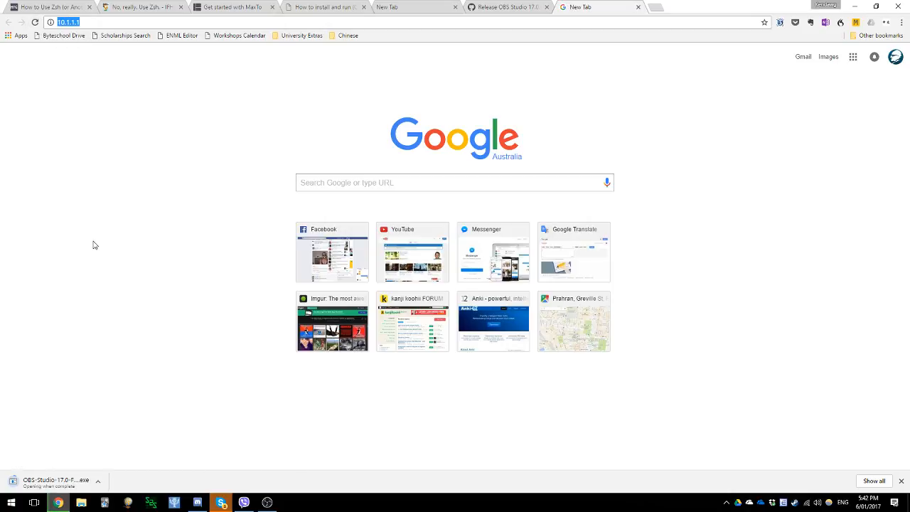
text(192)
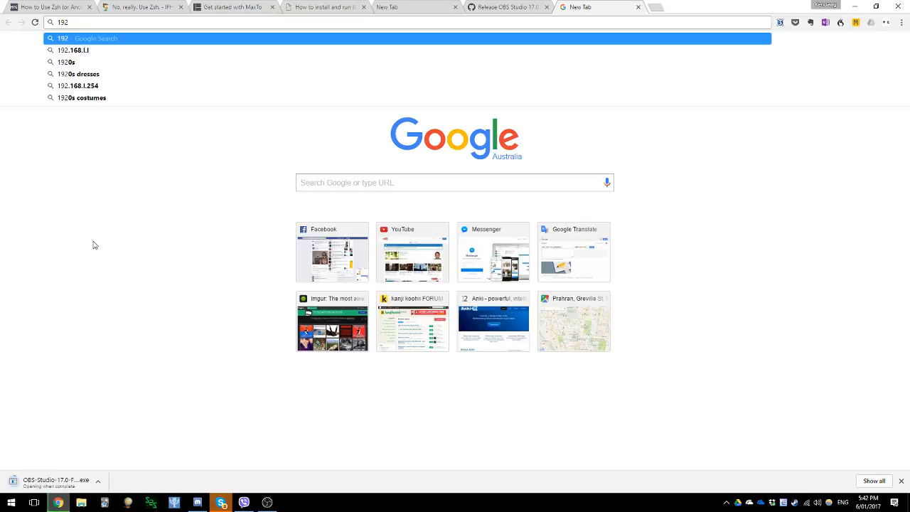
text(.168.)
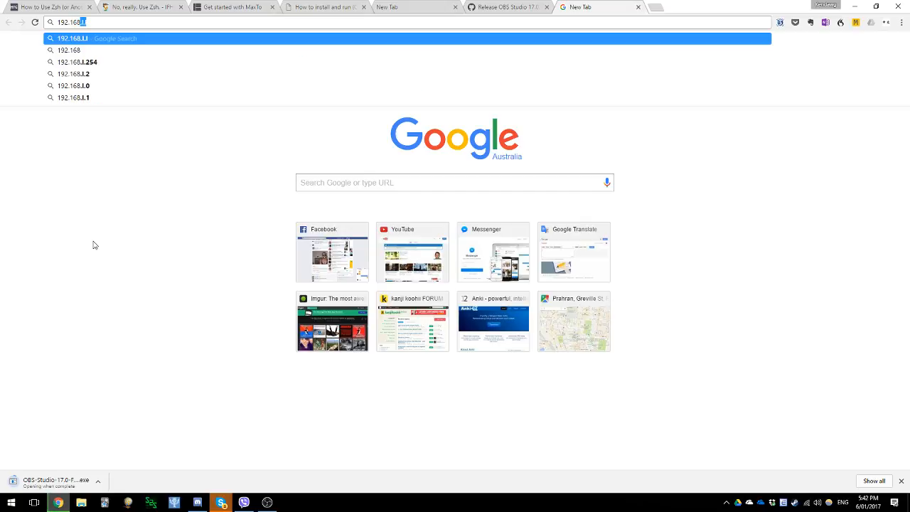
text(1.1)
key(Return)
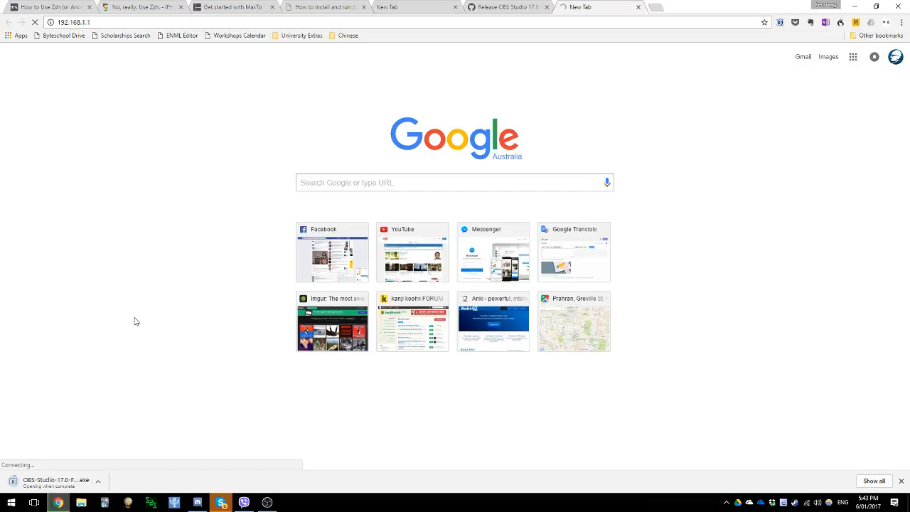
- Correct the router address to 192.168.0.1 and load its login prompt
click(90, 23)
click(84, 22)
key(BackSpace)
key(BackSpace)
key(BackSpace)
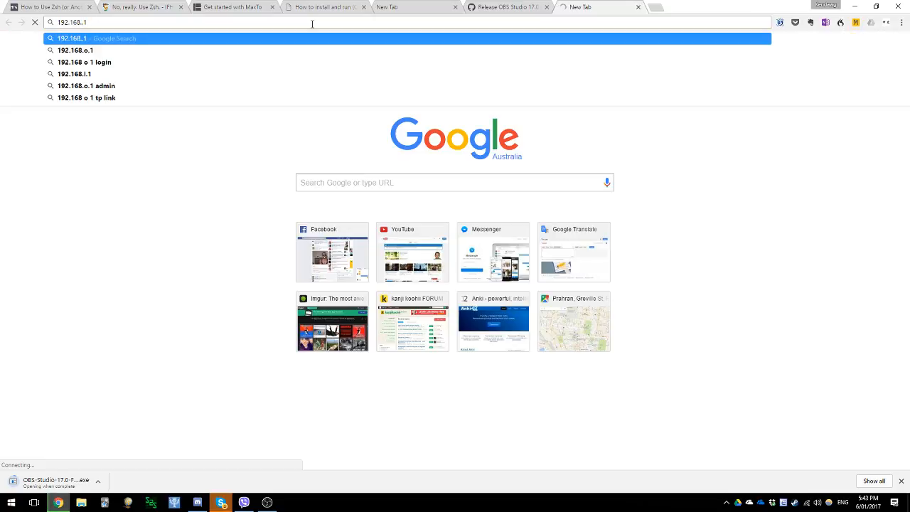
text(0.1)
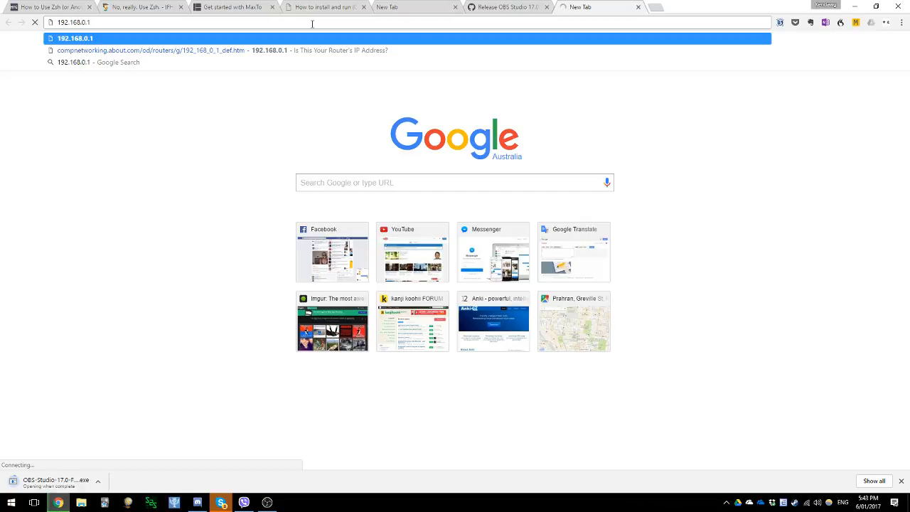
key(Return)
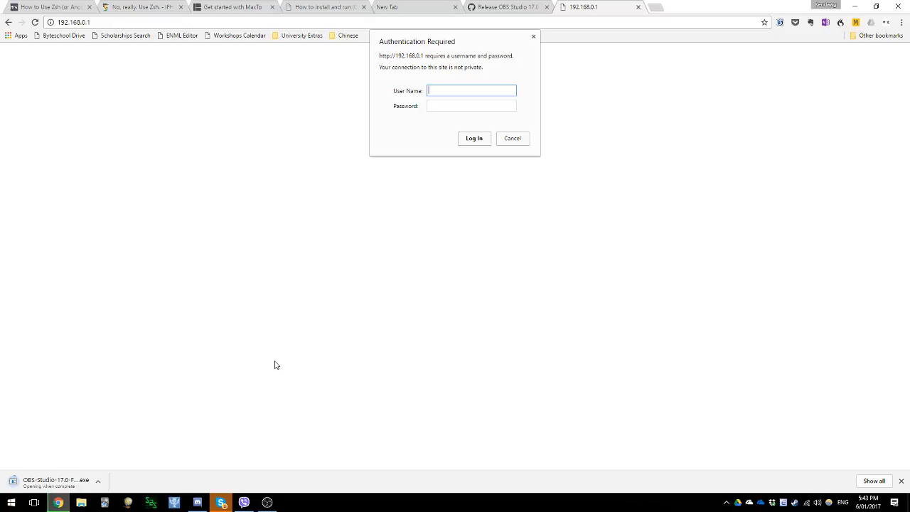
- Try to log in to the router with the user name admin and the account password
text(dmin)
key(Tab)
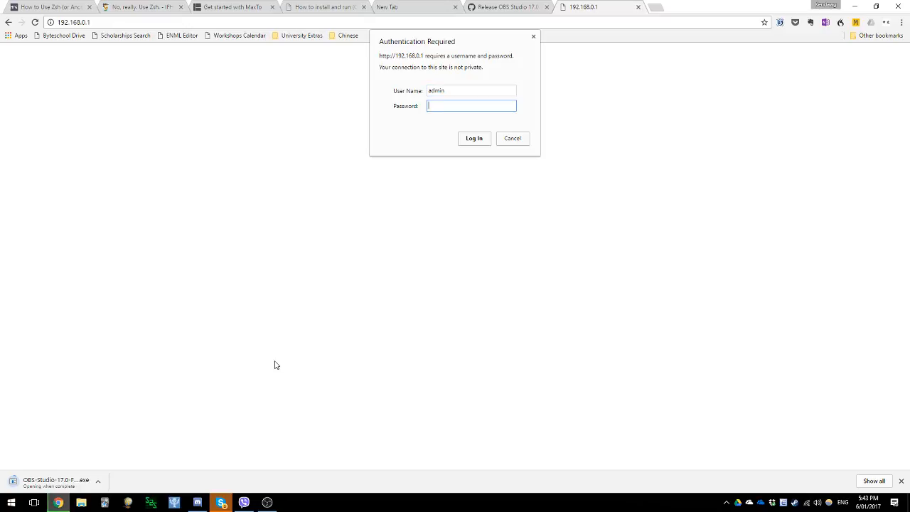
text(admin)
key(Return)
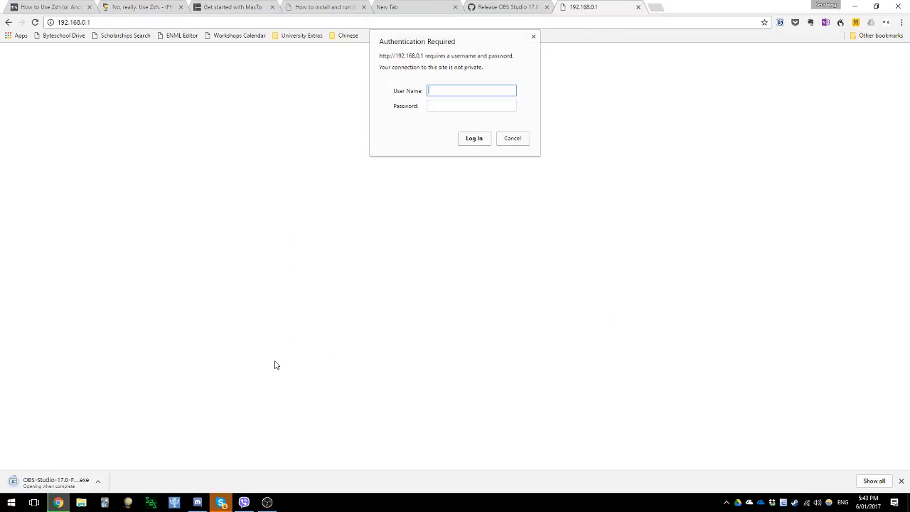
- Enter the router's user name again in the authentication prompt
text(admin)
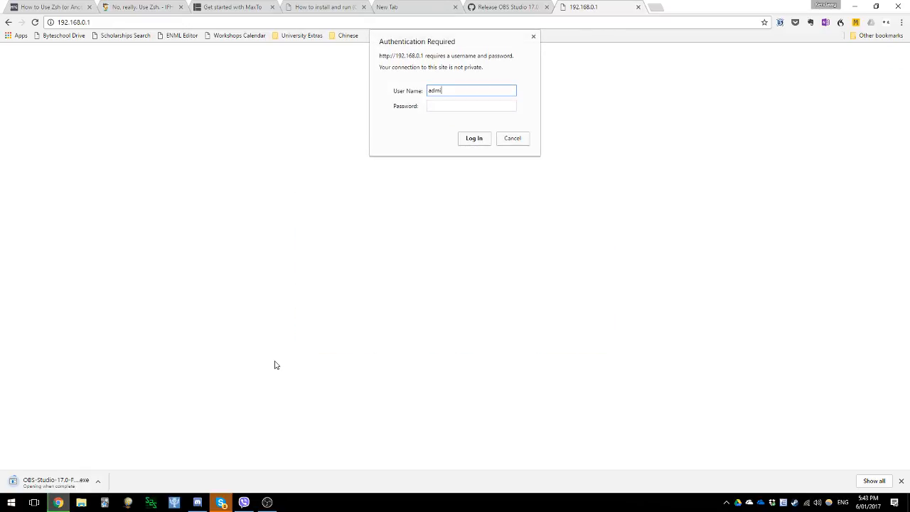
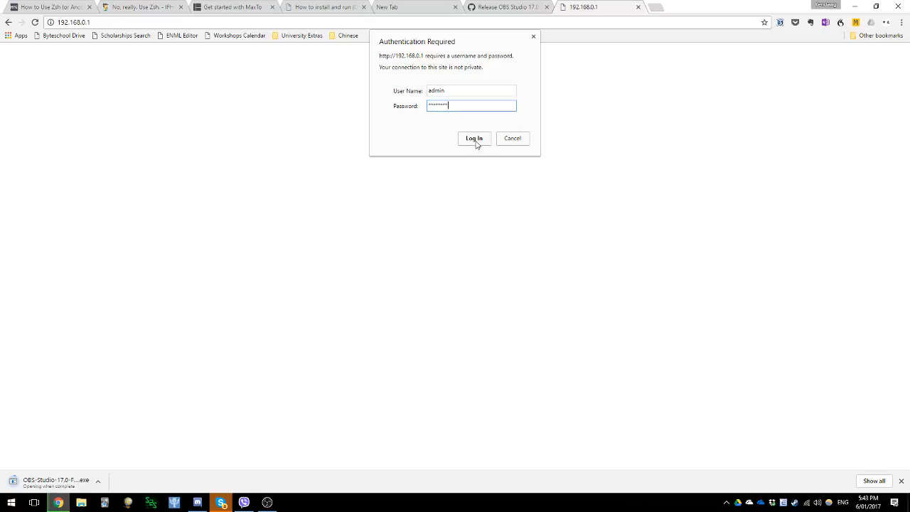
- Submit the filled-in router login and highlight the address 192.168.0.1 in the loaded page's URL
click(475, 141)
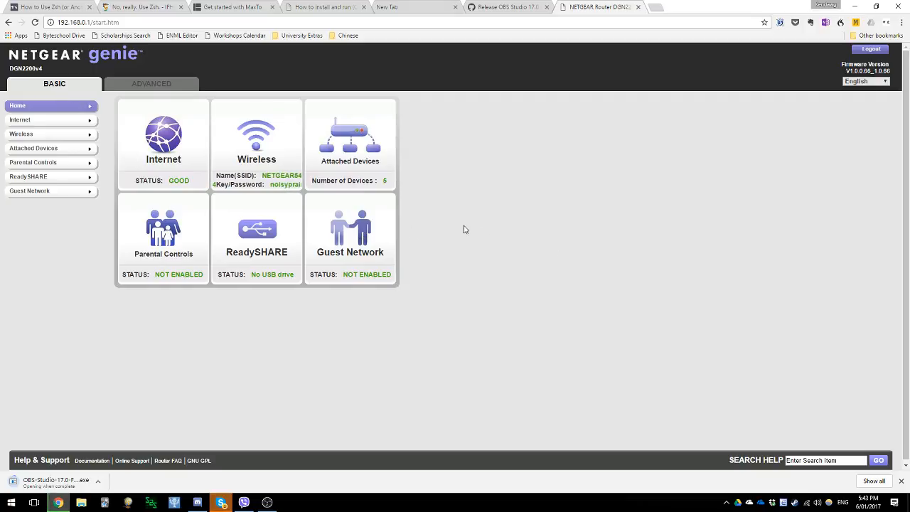
click(68, 22)
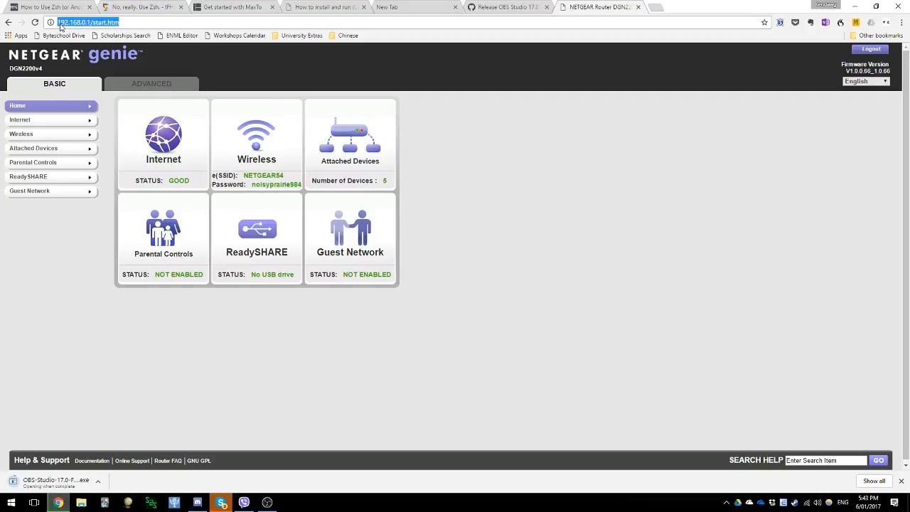
click(57, 22)
drag(58, 22, 89, 22)
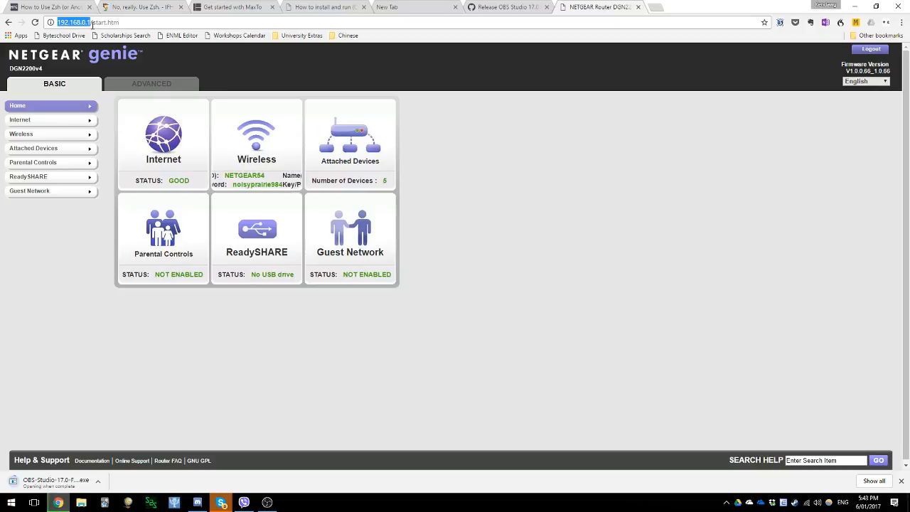
- Open the Internet Protocol Version 4 (TCP/IPv4) properties of the WiFi adapter in the Windows network settings
right_click(808, 506)
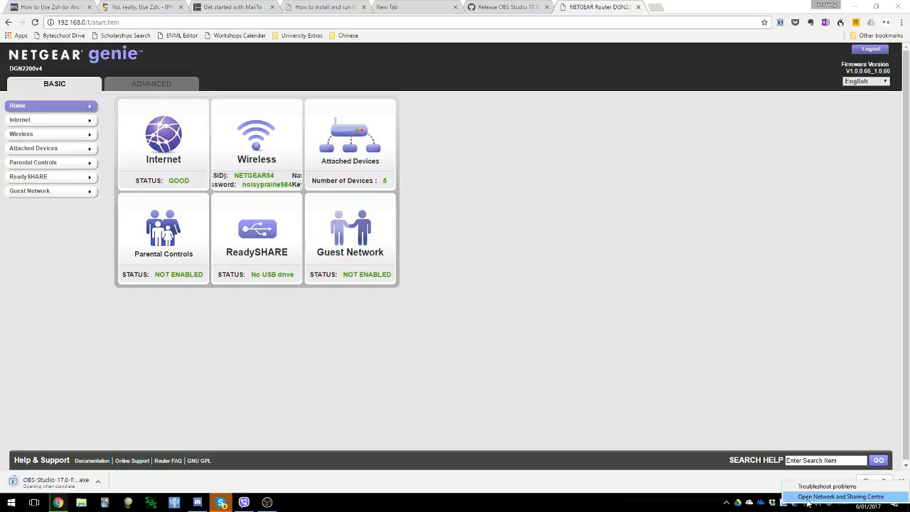
click(807, 497)
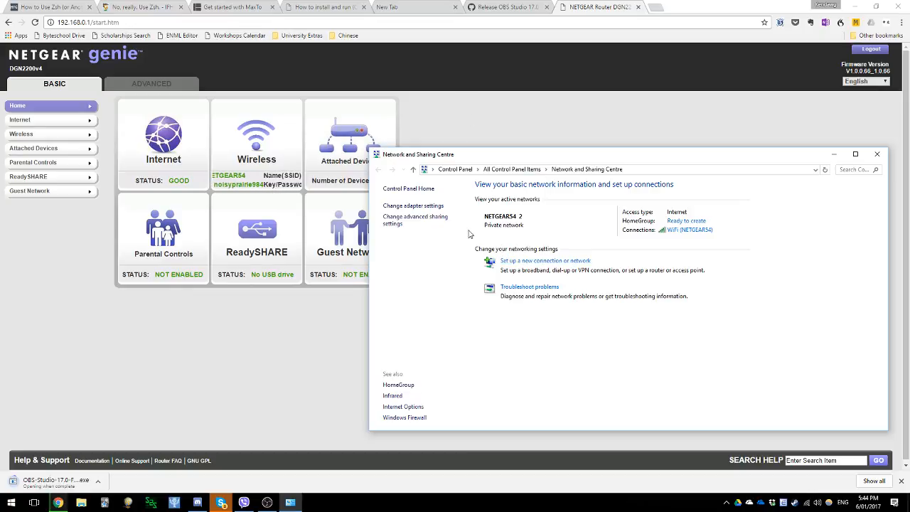
click(403, 208)
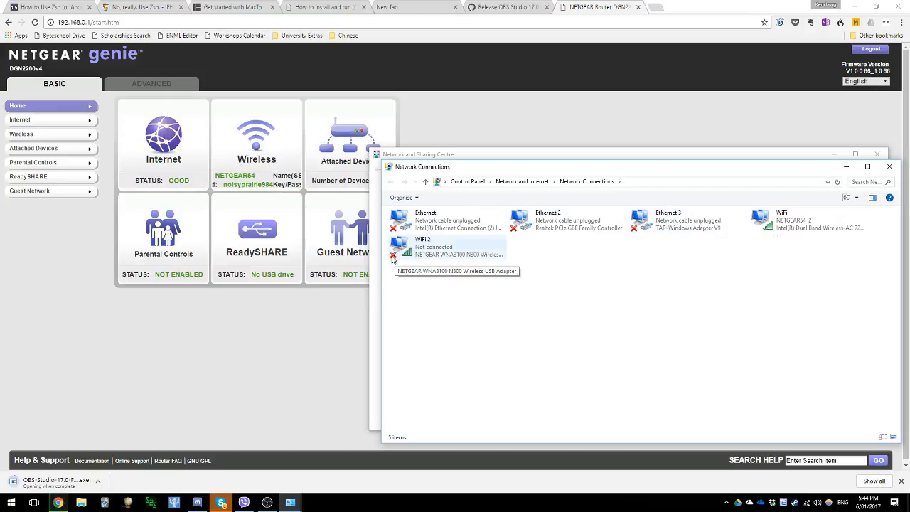
right_click(781, 219)
click(798, 317)
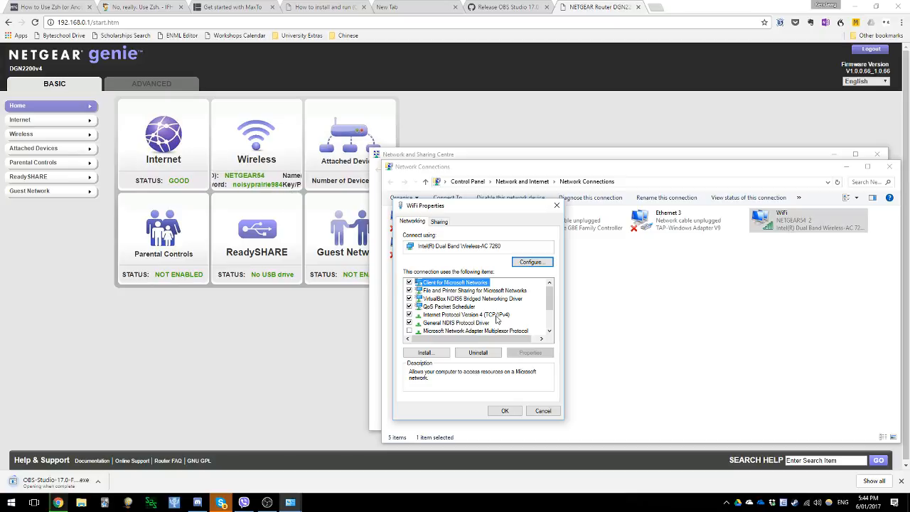
click(496, 316)
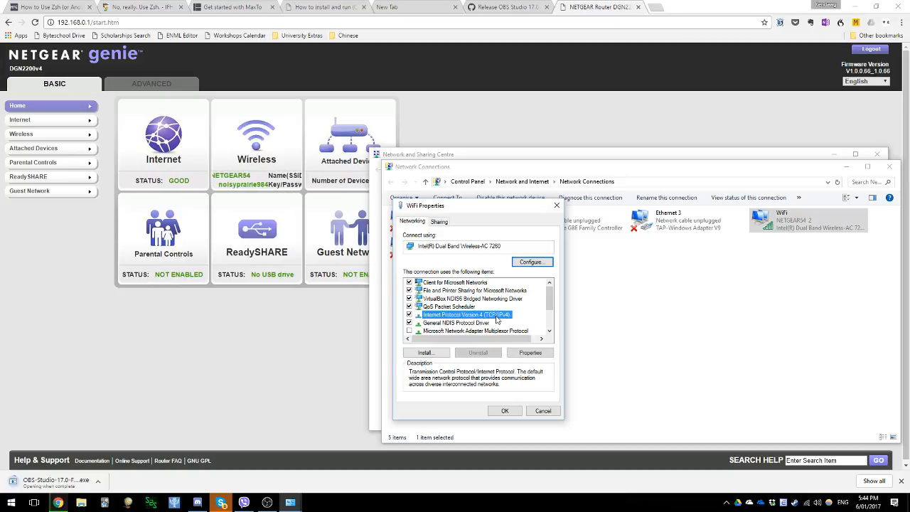
click(530, 353)
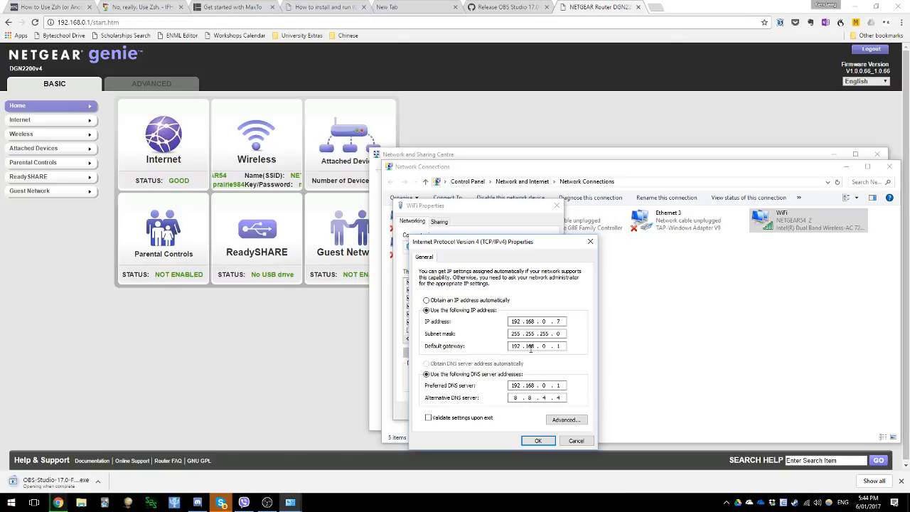
click(468, 302)
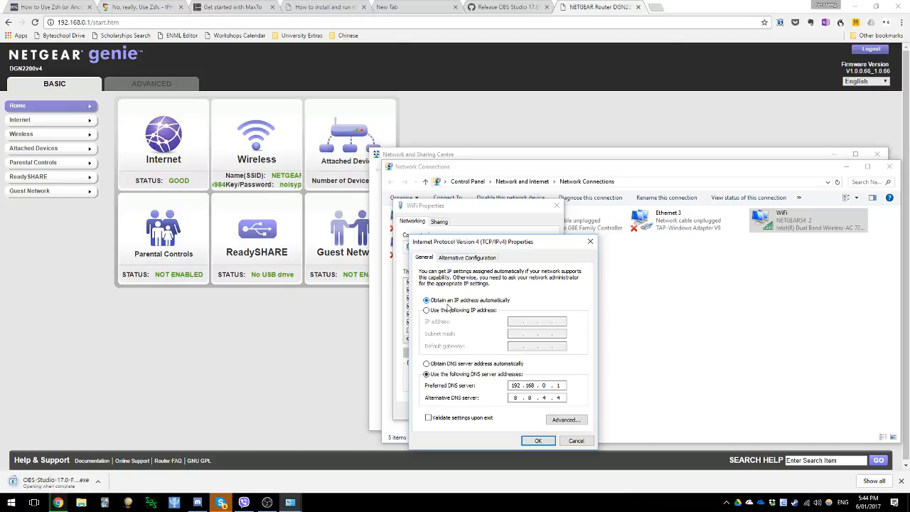
click(576, 441)
click(541, 351)
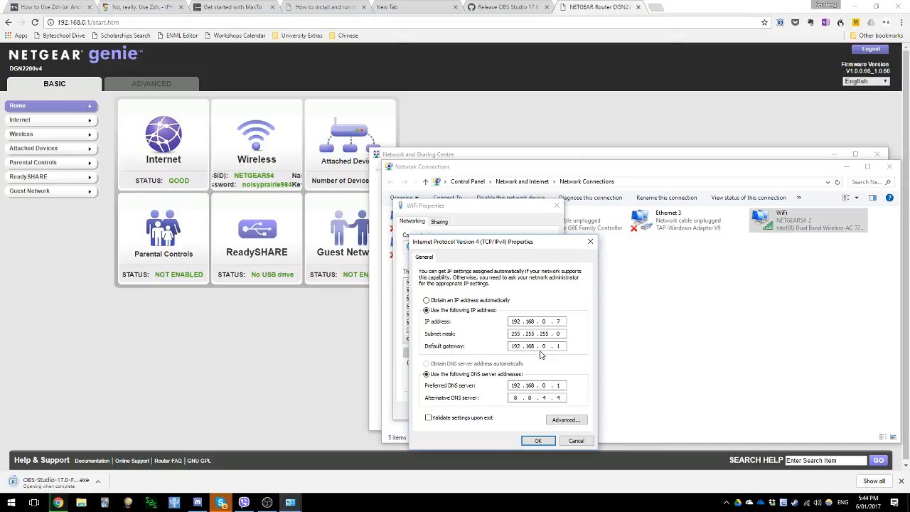
- Clear the static addressing by switching to automatic and back to manual, and set the IP address to 192.168.0.7
click(455, 301)
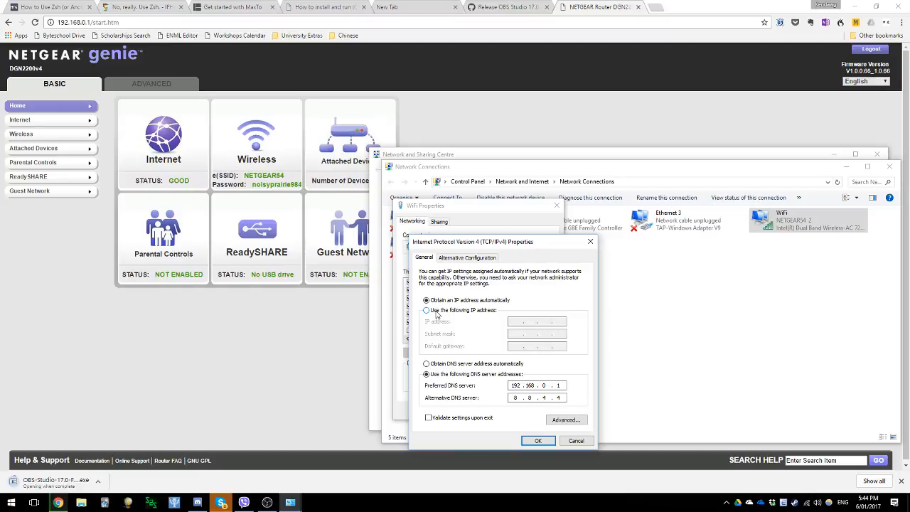
click(437, 314)
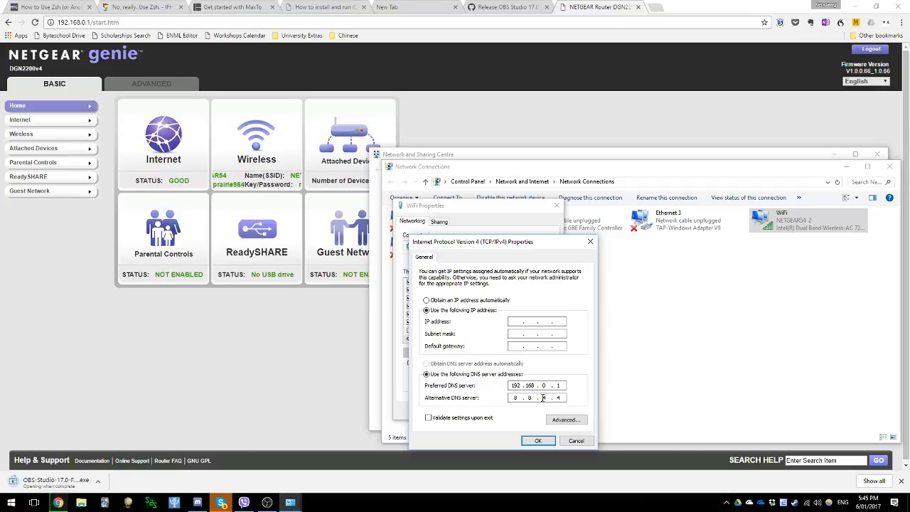
click(518, 320)
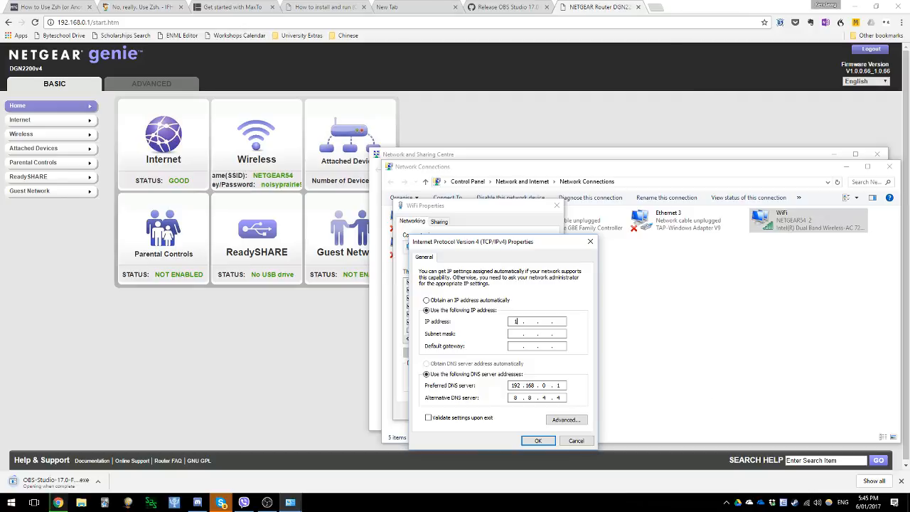
text(192)
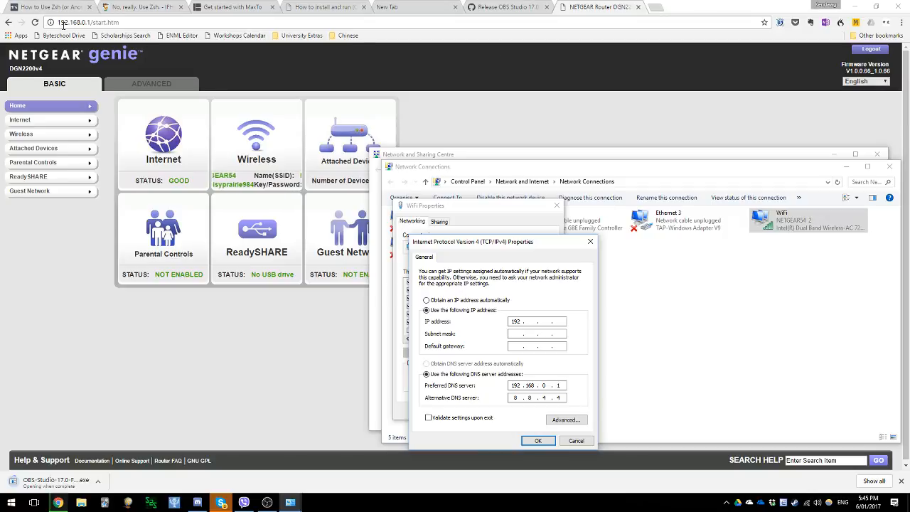
text(68)
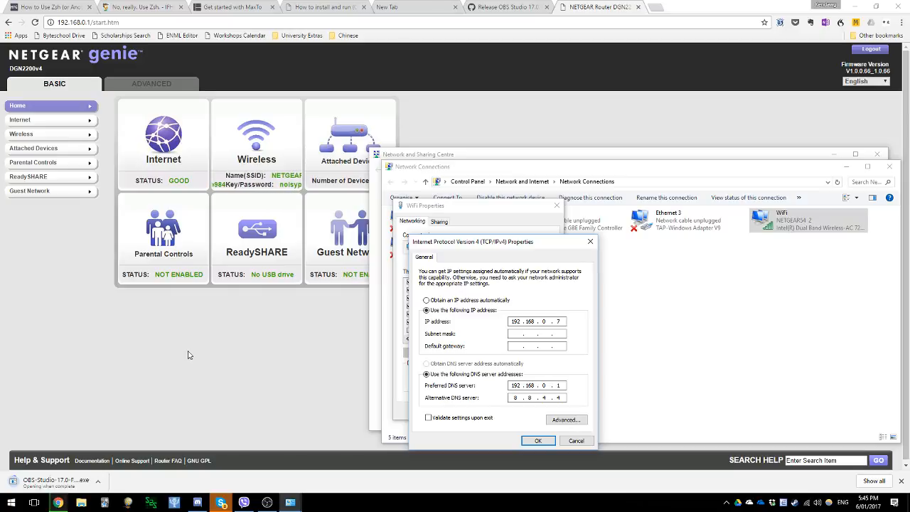
- Fill in the default subnet mask 255.255.255.0 and set the default gateway to 192.168.0.1
key(Tab)
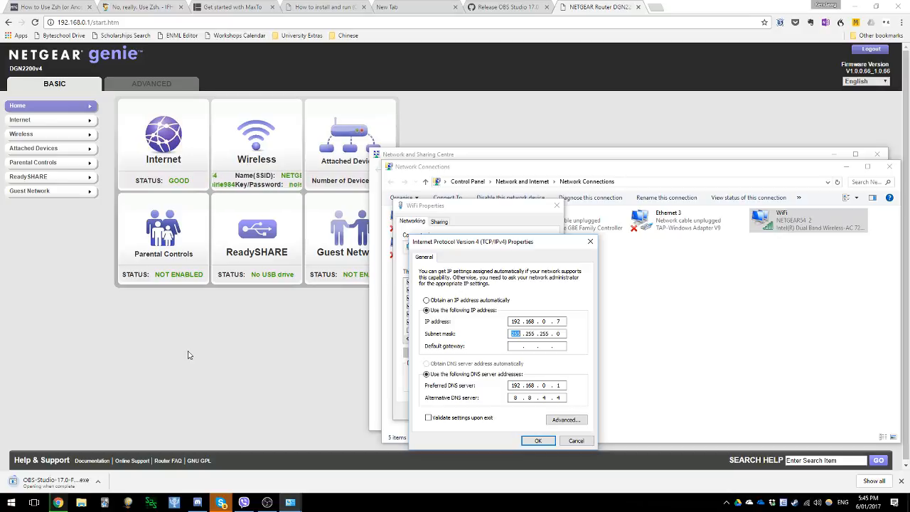
key(Tab)
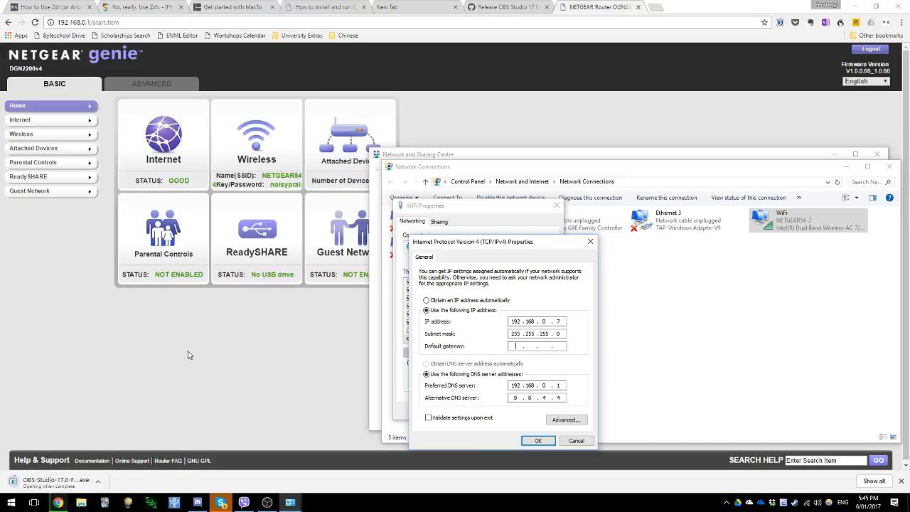
text(192 . )
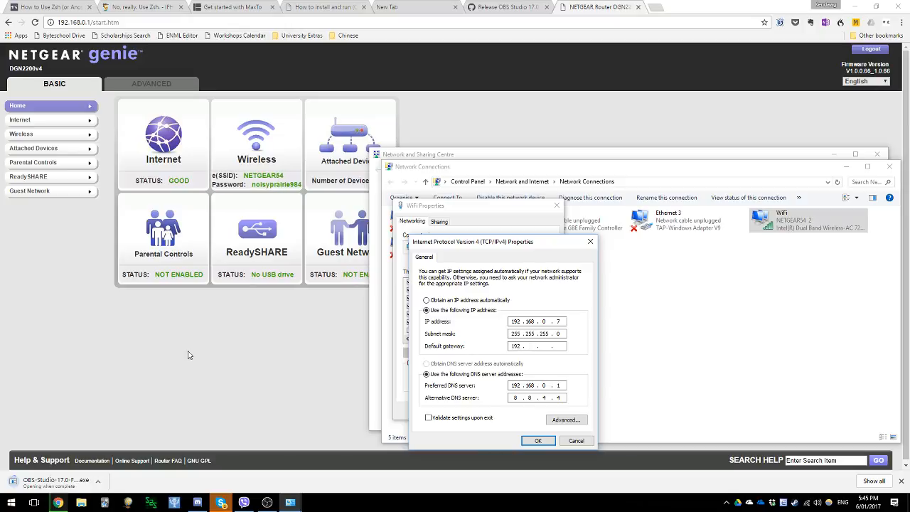
text(168)
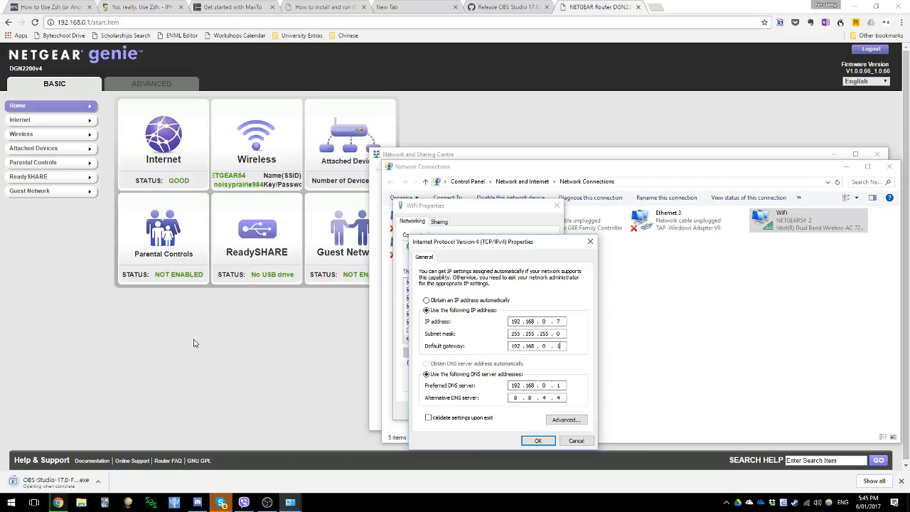
- Enable validation of settings upon exit, apply the WiFi adapter's IPv4 settings and dismiss the network diagnostics
click(516, 385)
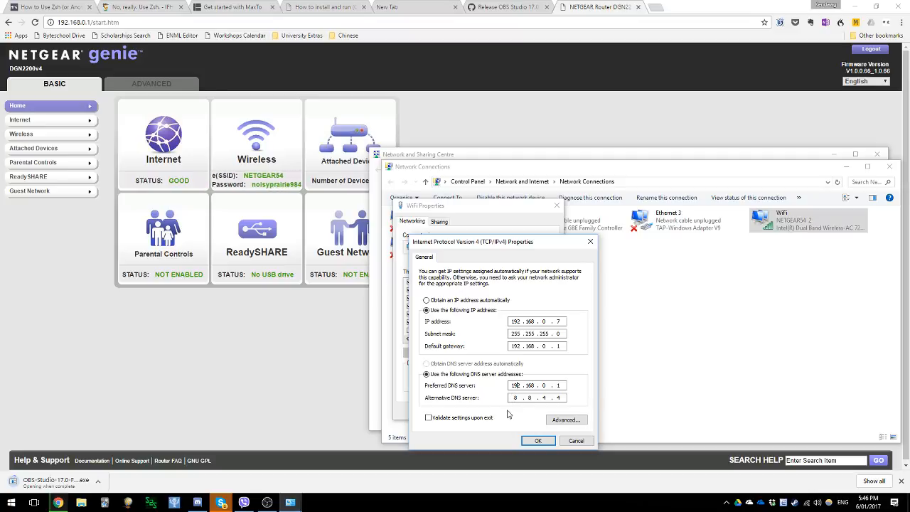
click(456, 422)
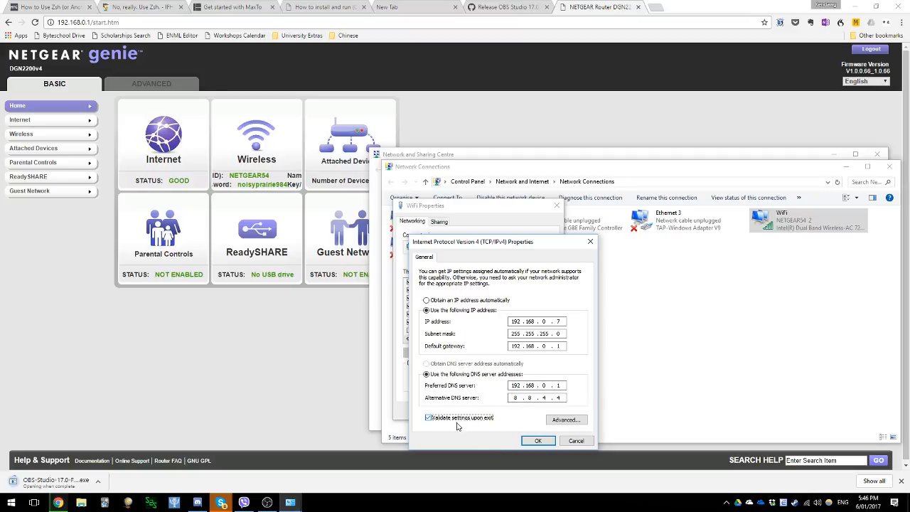
click(534, 442)
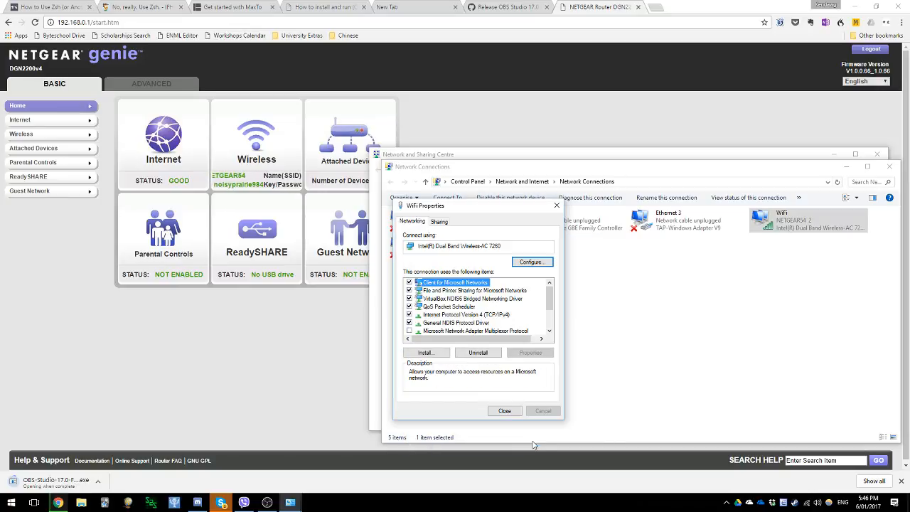
click(507, 410)
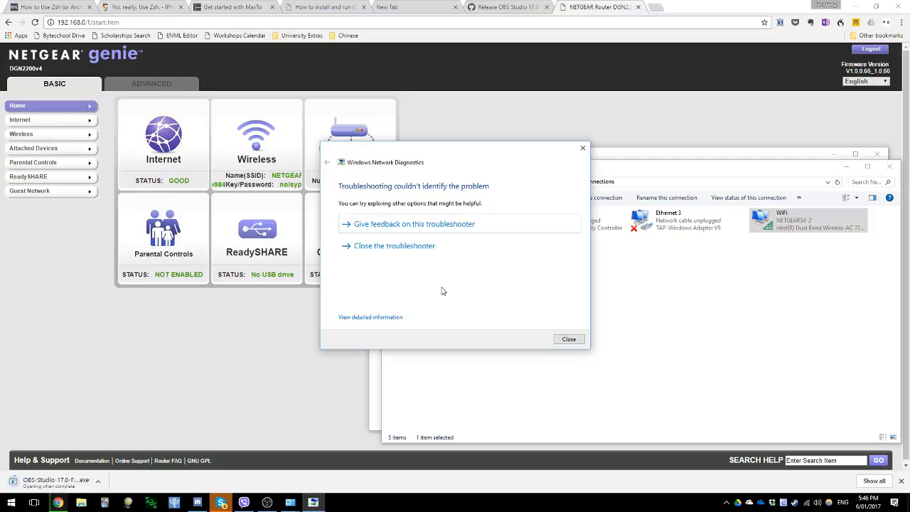
click(569, 339)
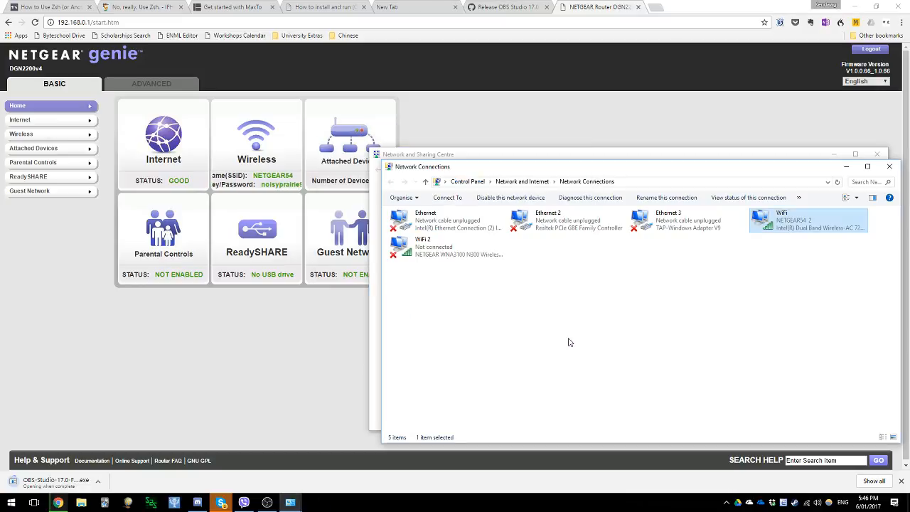
- Close the Network Connections and Network and Sharing Centre windows and return to the router page
click(889, 165)
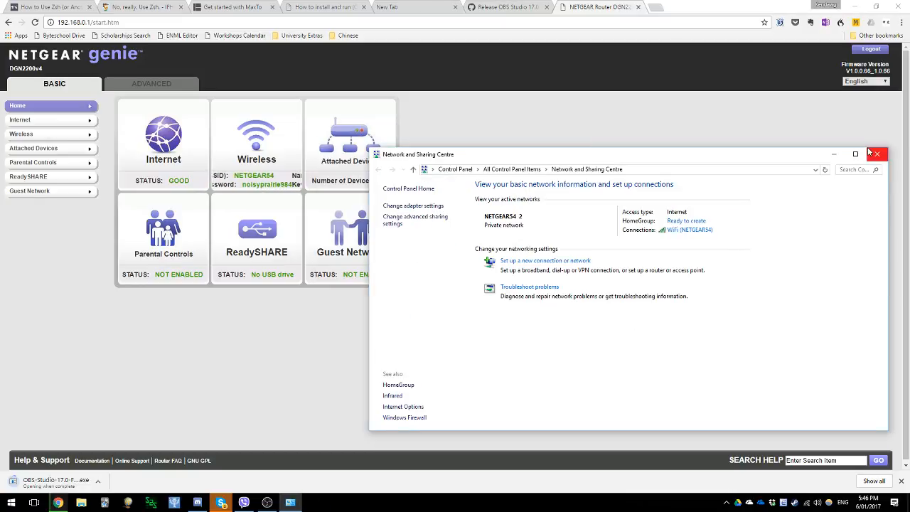
click(874, 154)
click(478, 224)
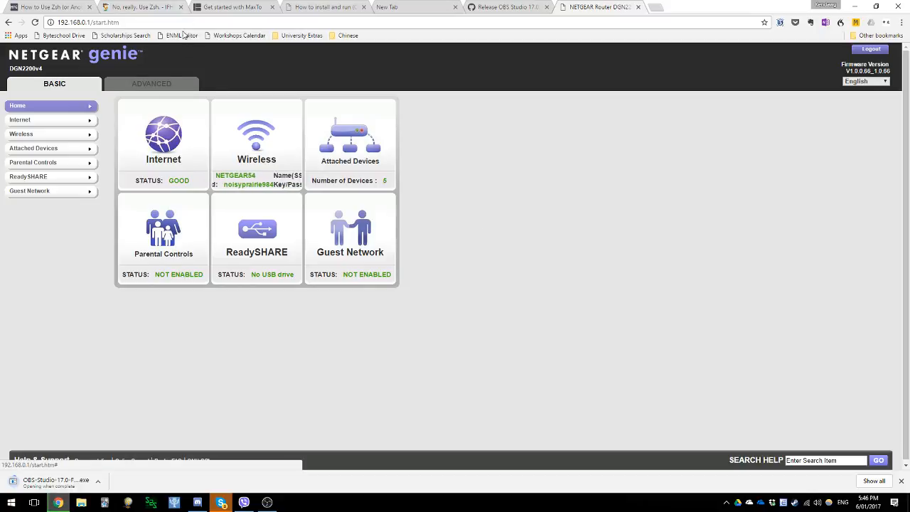
- Start adding a custom service in the router's advanced Port Forwarding / Port Triggering settings
click(145, 84)
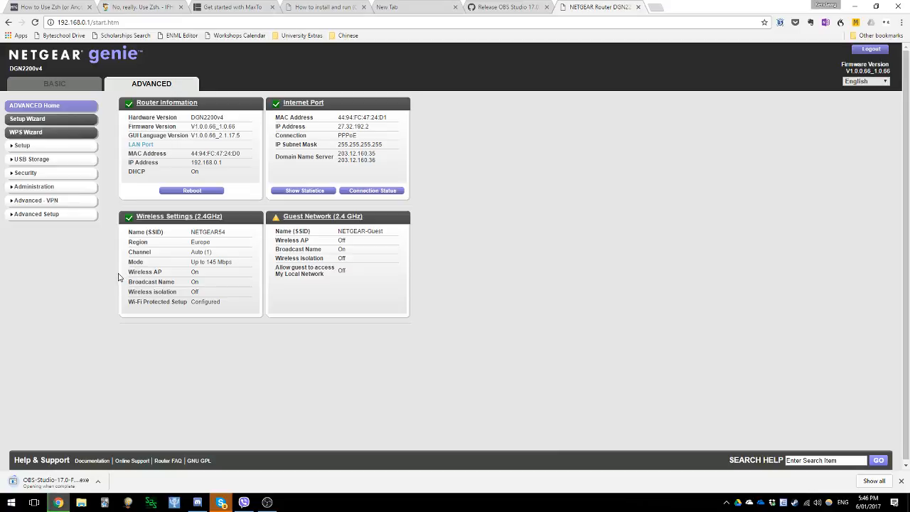
click(49, 216)
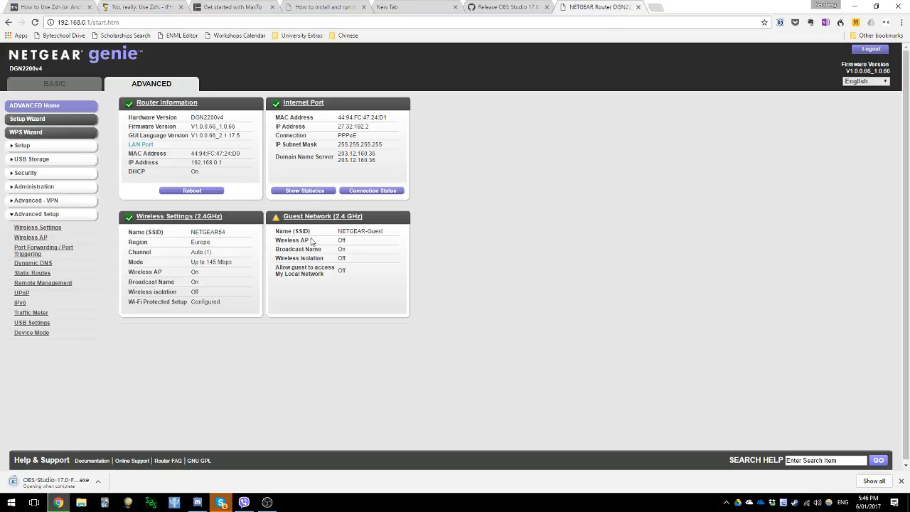
click(45, 250)
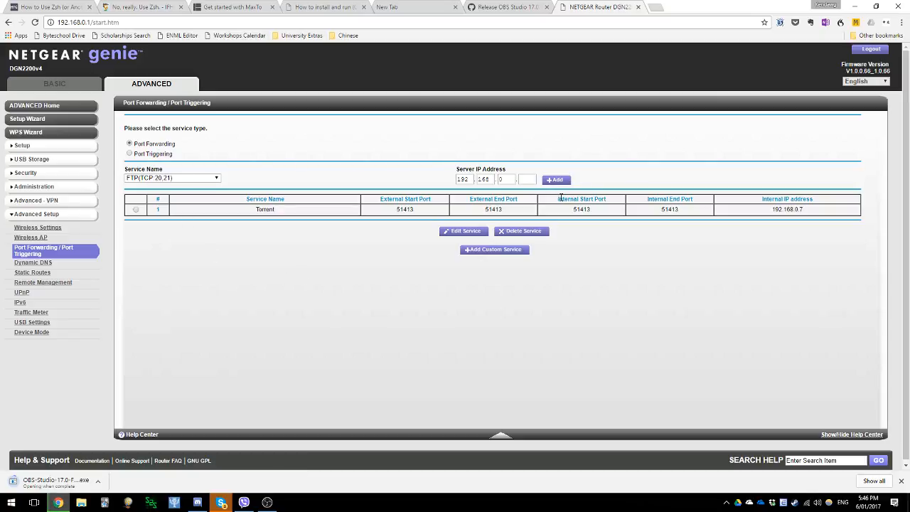
click(472, 250)
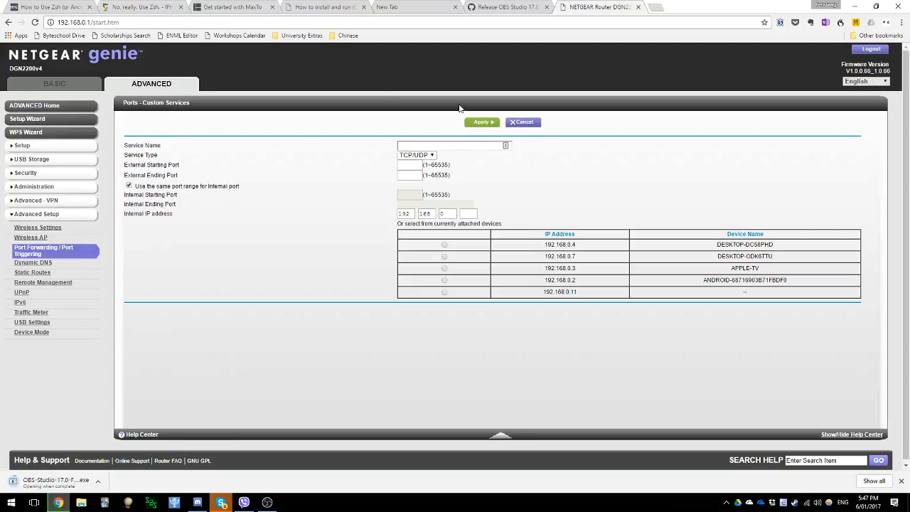
- Name the custom service Torrent and set its internal IP address to 192.168.0.7
click(440, 146)
text(Torrent)
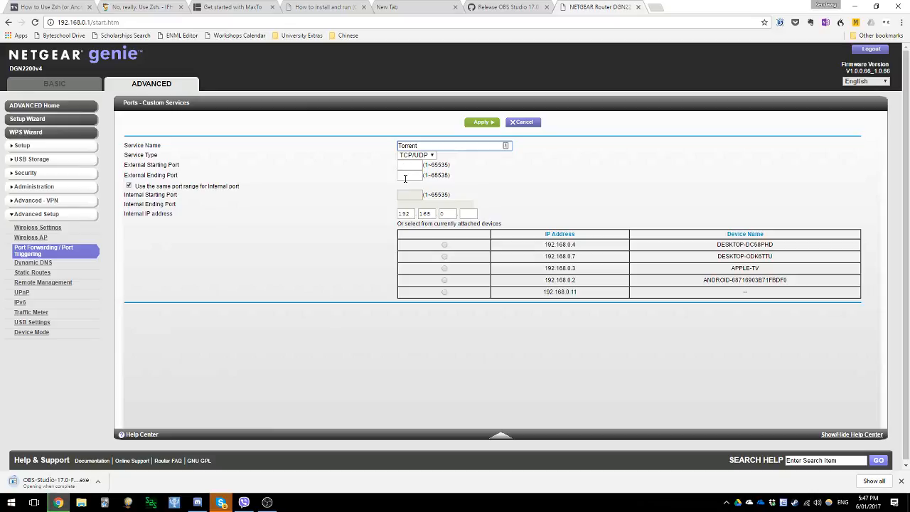
click(476, 214)
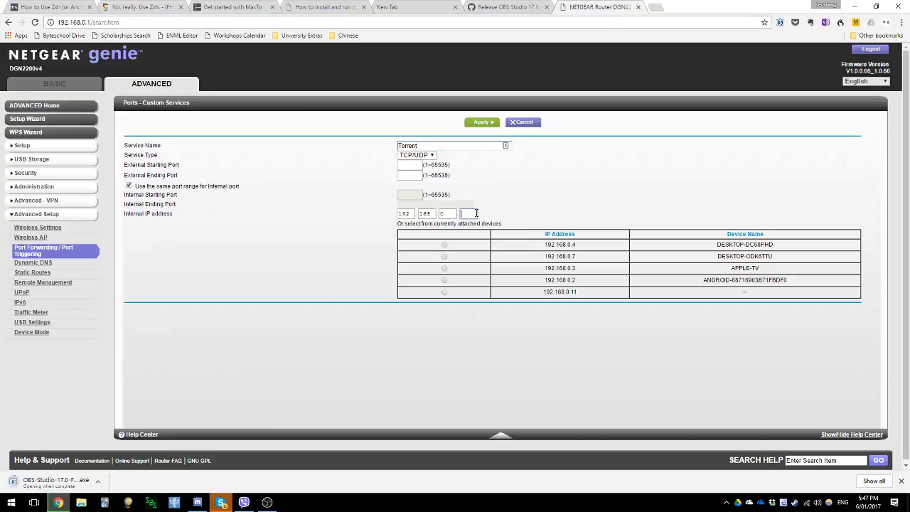
text(7)
right_click(624, 244)
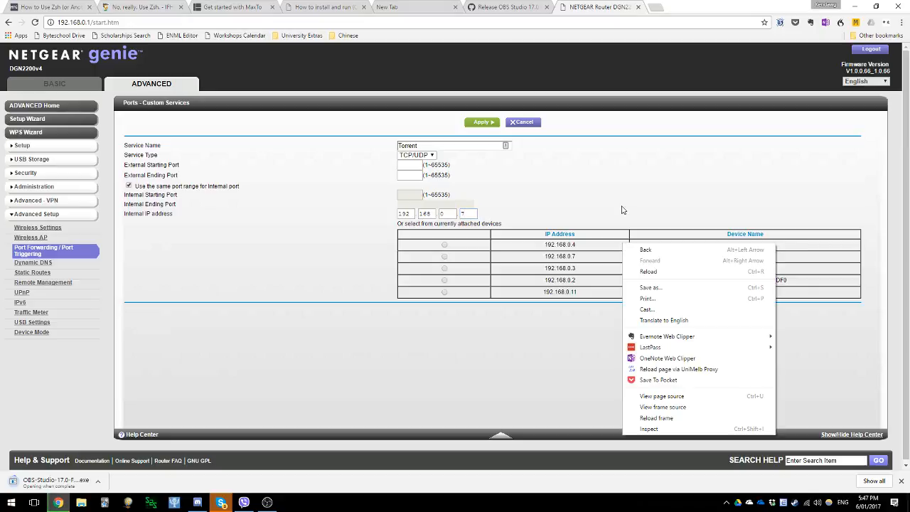
click(625, 212)
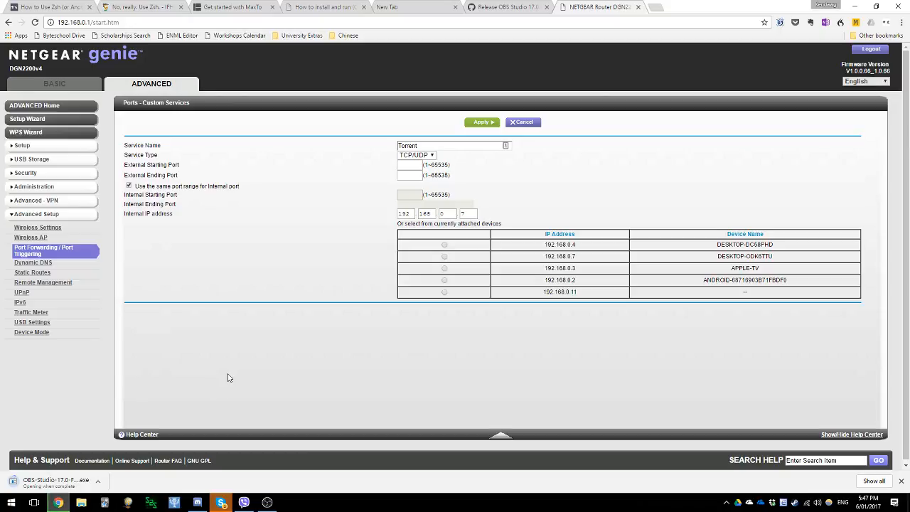
- Launch the Deluge torrent client and bring up its main window
key(super)
text(delug)
key(Return)
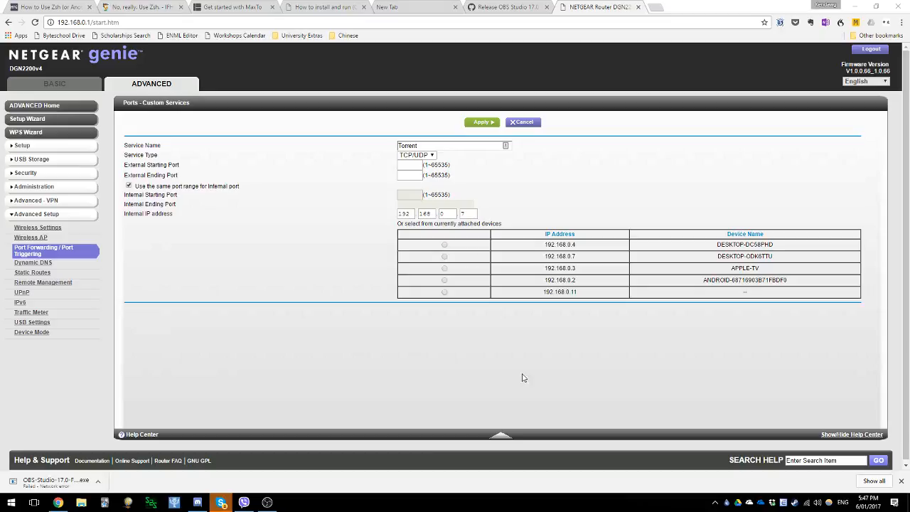
click(727, 502)
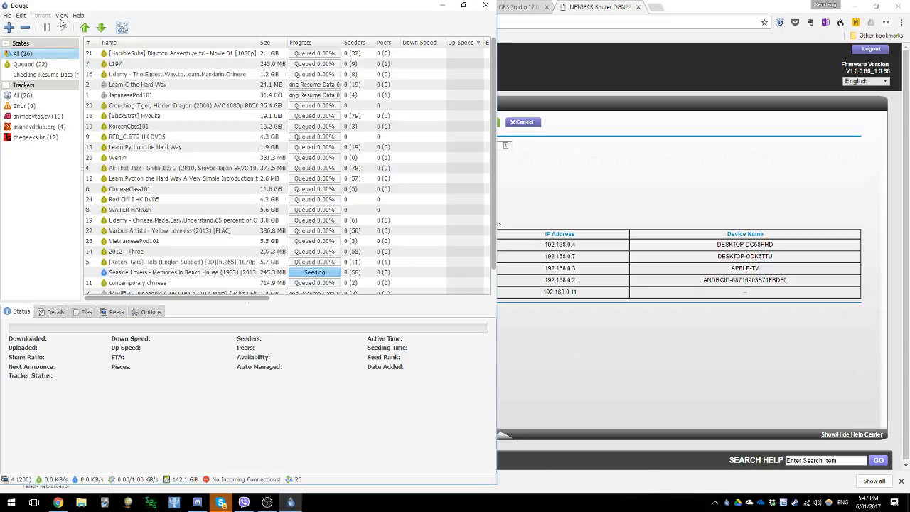
- Open the Network category of Deluge's preferences to see the incoming ports
click(62, 15)
click(22, 15)
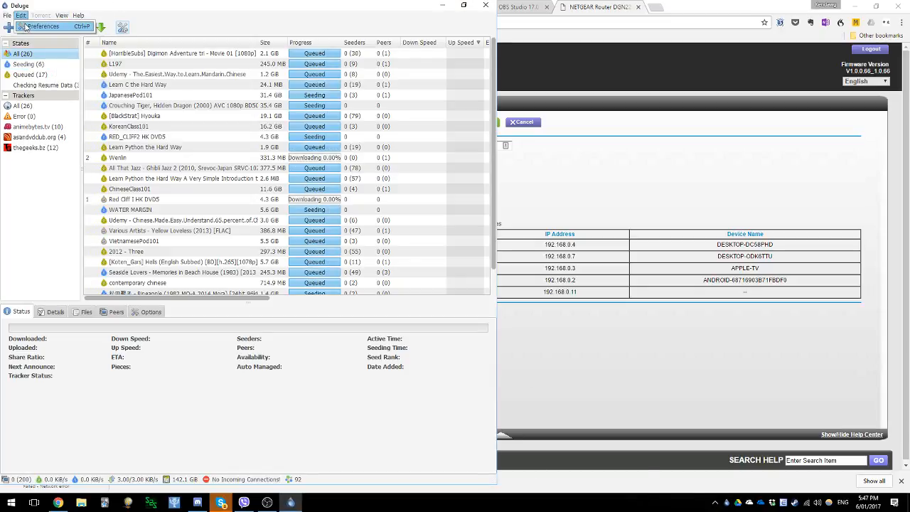
click(35, 26)
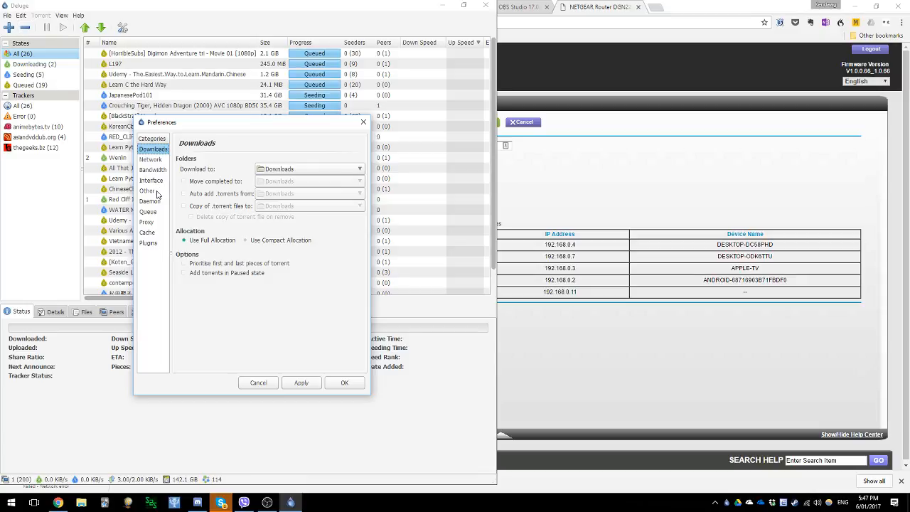
click(156, 161)
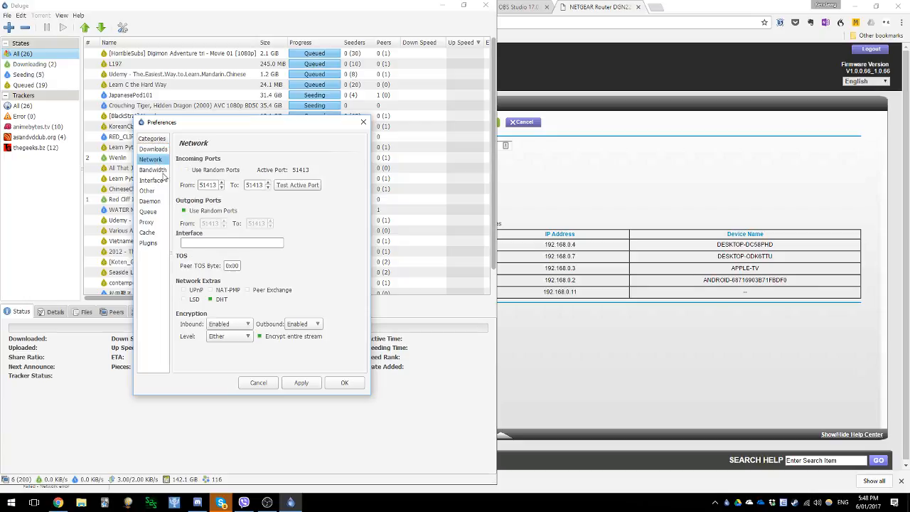
- Copy the starting incoming port number from Deluge's network preferences and return to the router page in the browser
click(200, 185)
drag(199, 185, 220, 185)
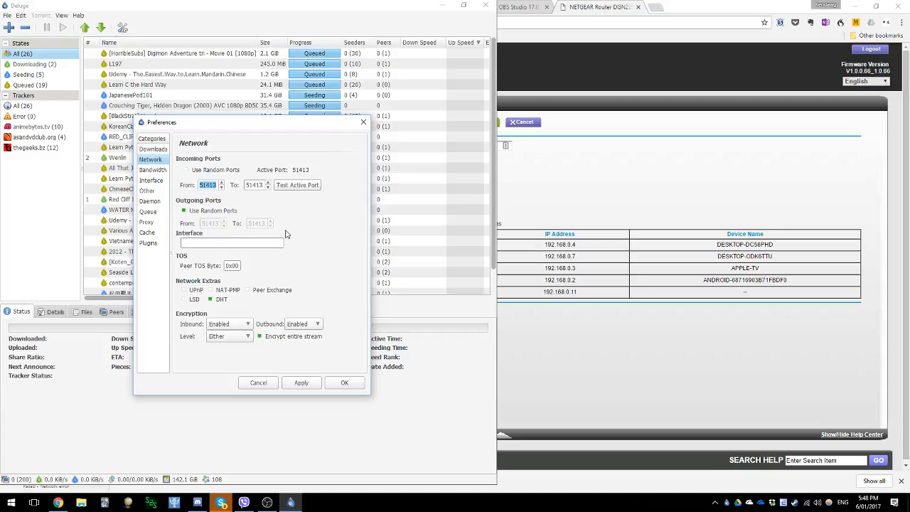
click(216, 186)
double_click(216, 186)
key(ctrl+c)
click(577, 325)
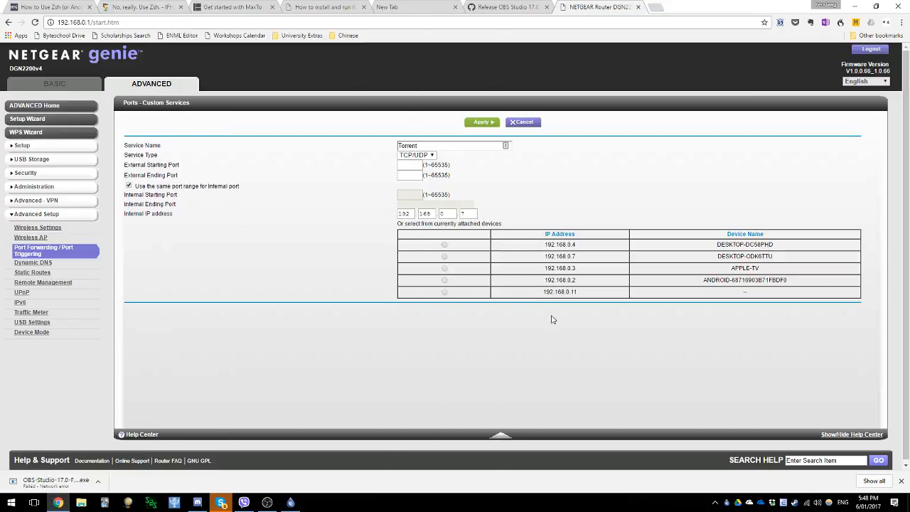
- Set the Torrent service's external starting and ending ports to 51413, apply the rule and close the router page
click(416, 164)
key(ctrl+v)
click(414, 176)
key(ctrl+v)
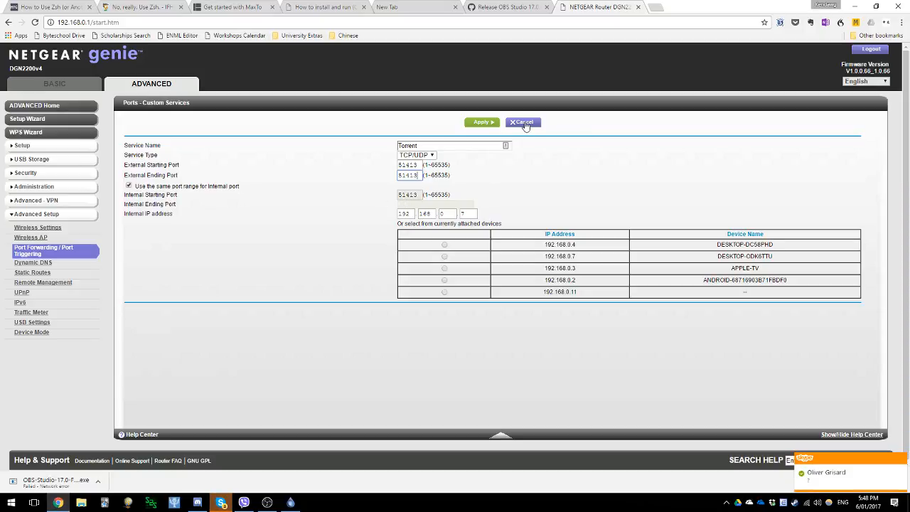
click(470, 125)
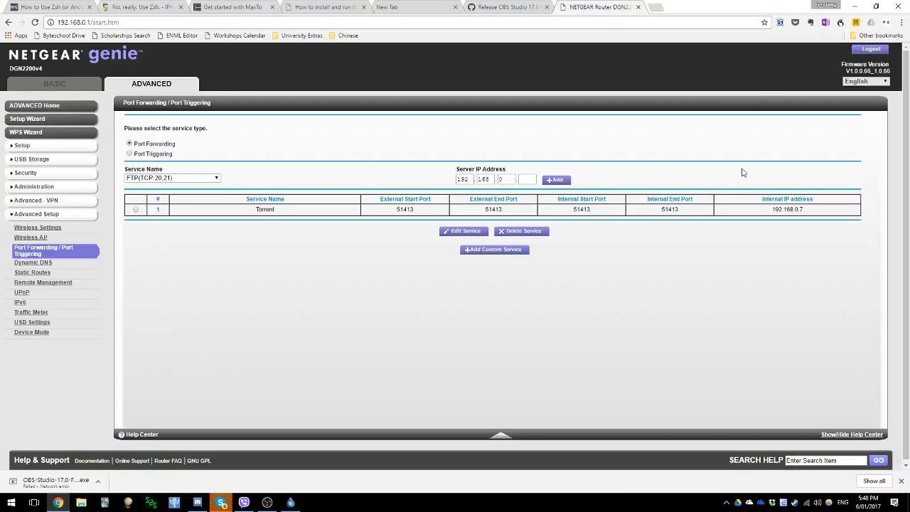
click(638, 7)
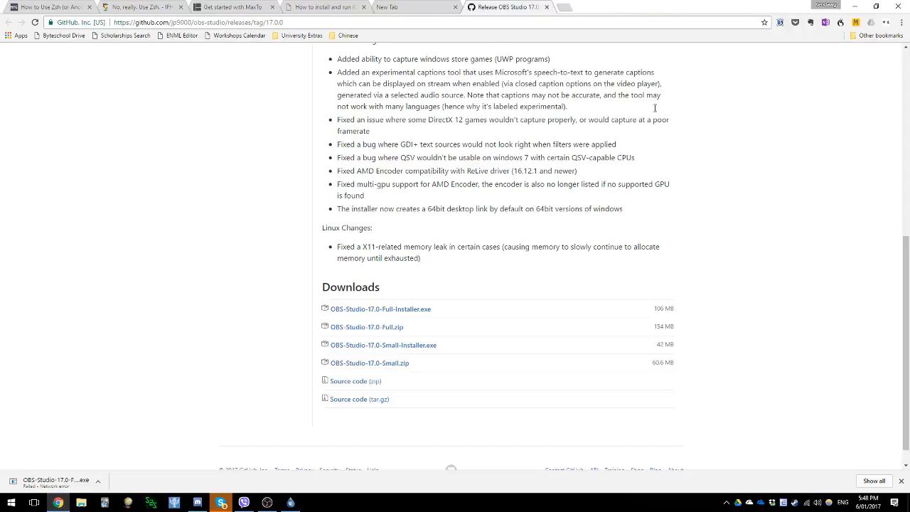